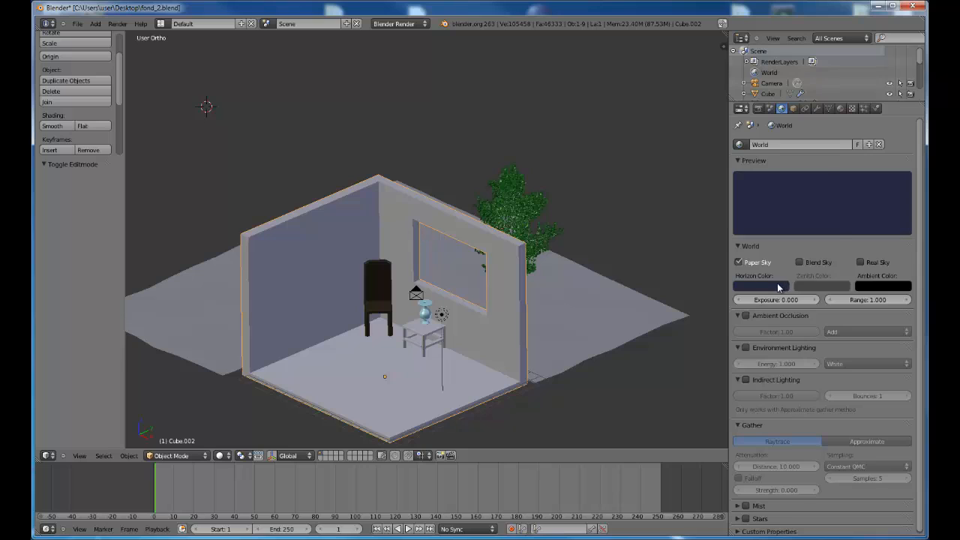
- Change the world's horizon color to dark purple and test-render the scene
left_click(779, 288)
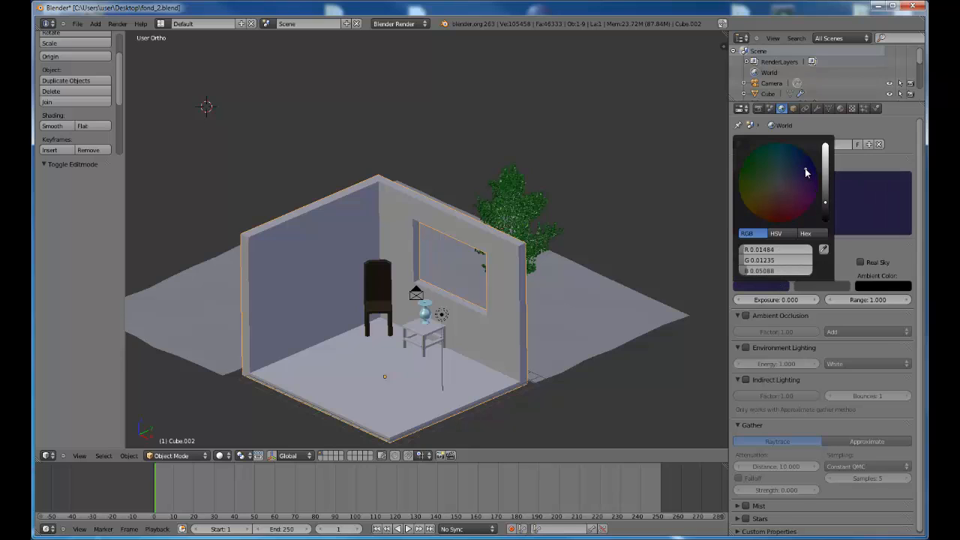
left_click_drag(805, 173, 812, 177)
key("F12")
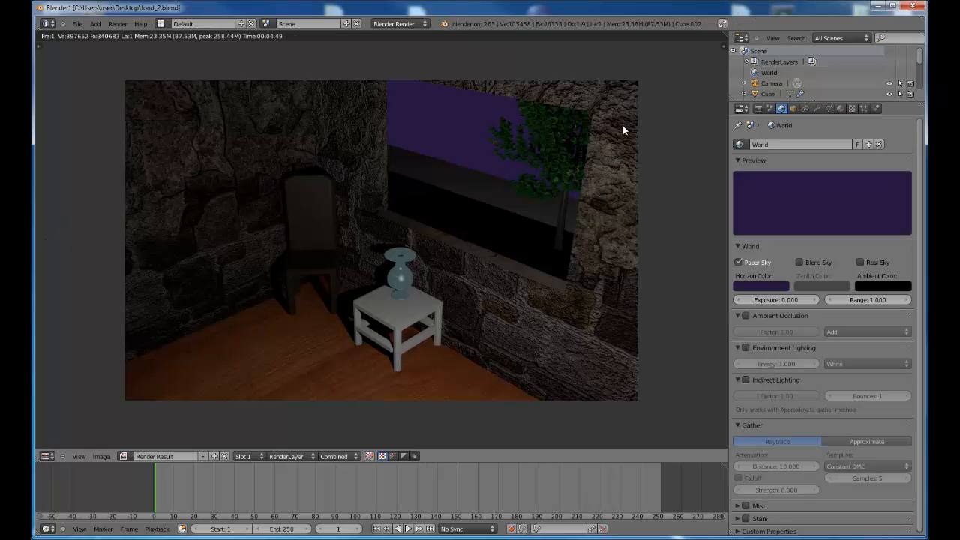
key("Escape")
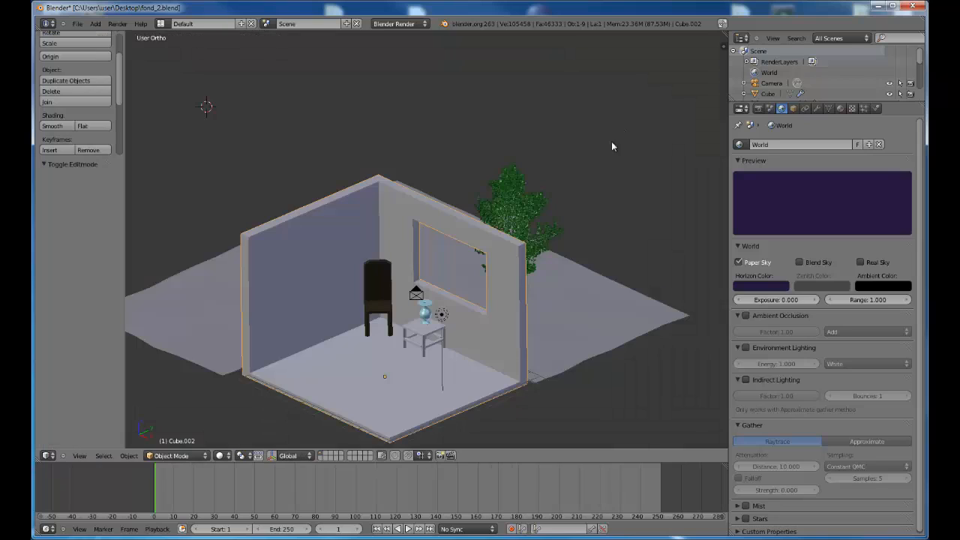
- Enable Blend Sky and set a dark blue zenith color with a greyish-blue horizon color
left_click(799, 263)
left_click(811, 285)
left_click(828, 177)
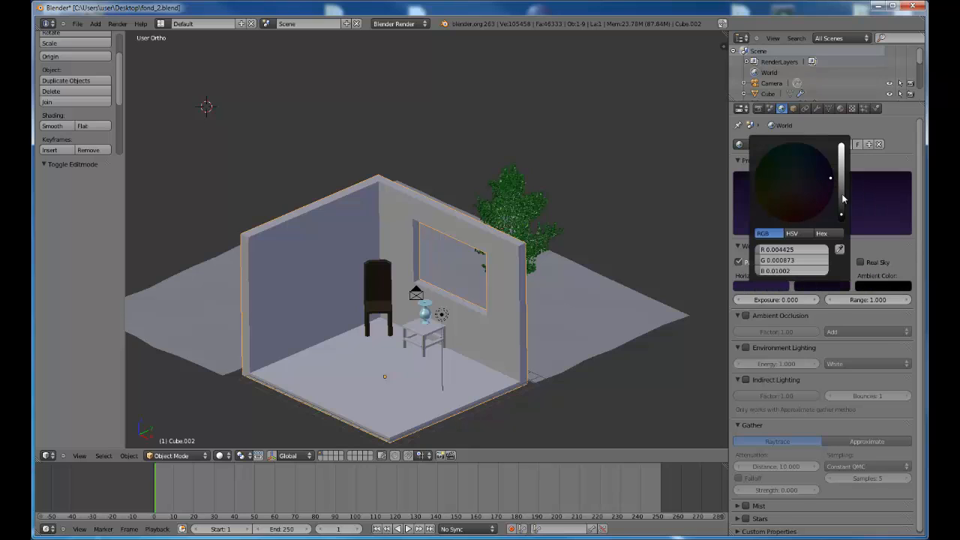
left_click_drag(846, 215, 794, 168)
left_click(762, 288)
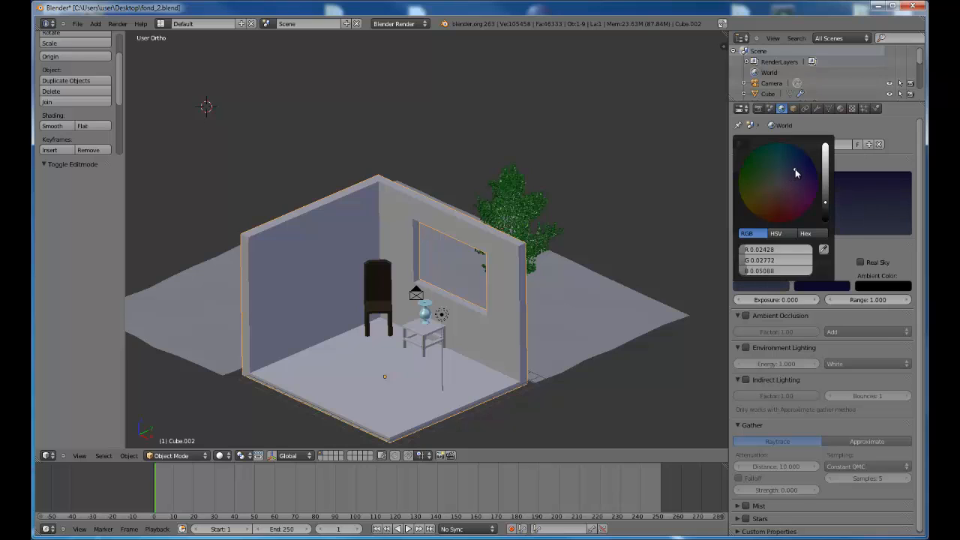
left_click(833, 288)
left_click_drag(843, 194, 829, 168)
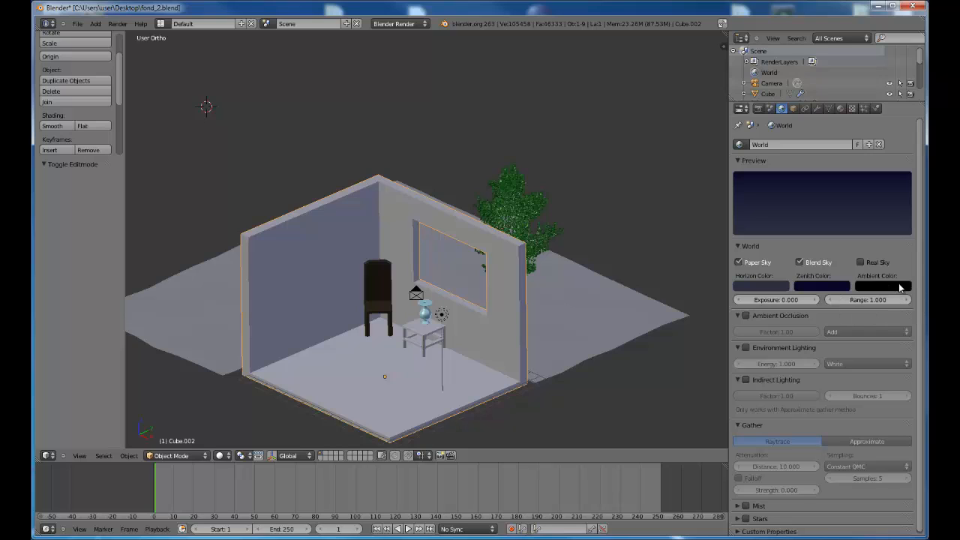
- Enable Real Sky for the world background and test-render the scene
left_click(861, 262)
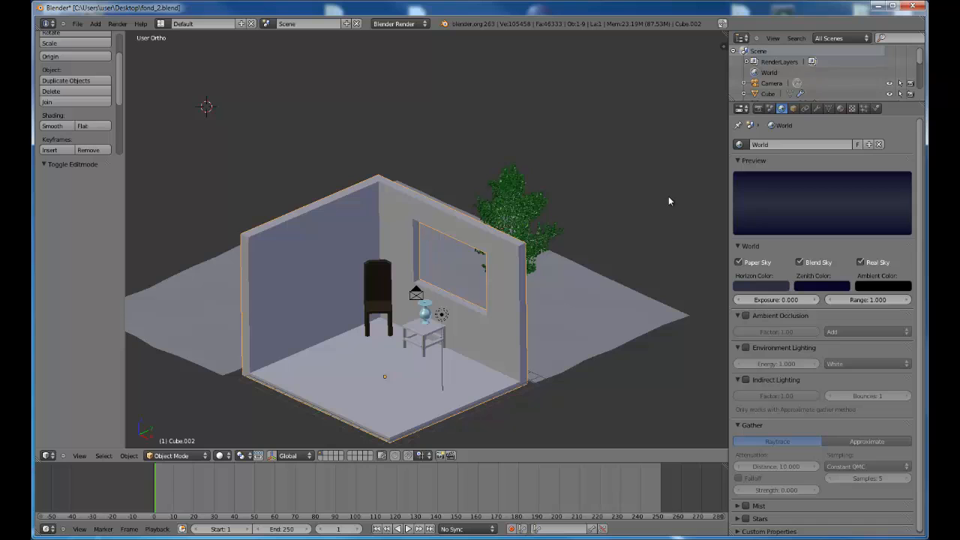
key("F12")
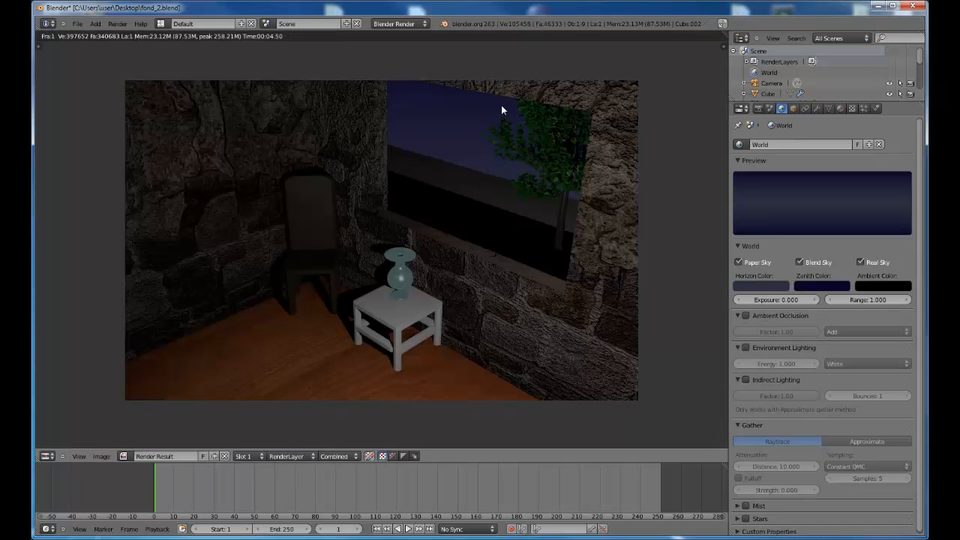
key("Escape")
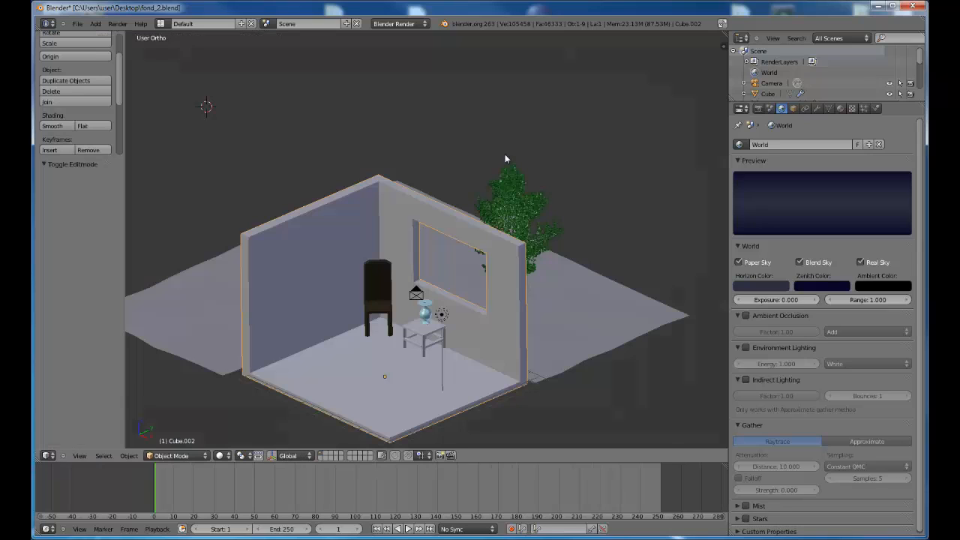
- Test-render the scene with Ambient Occlusion enabled, and disable it again
left_click(745, 316)
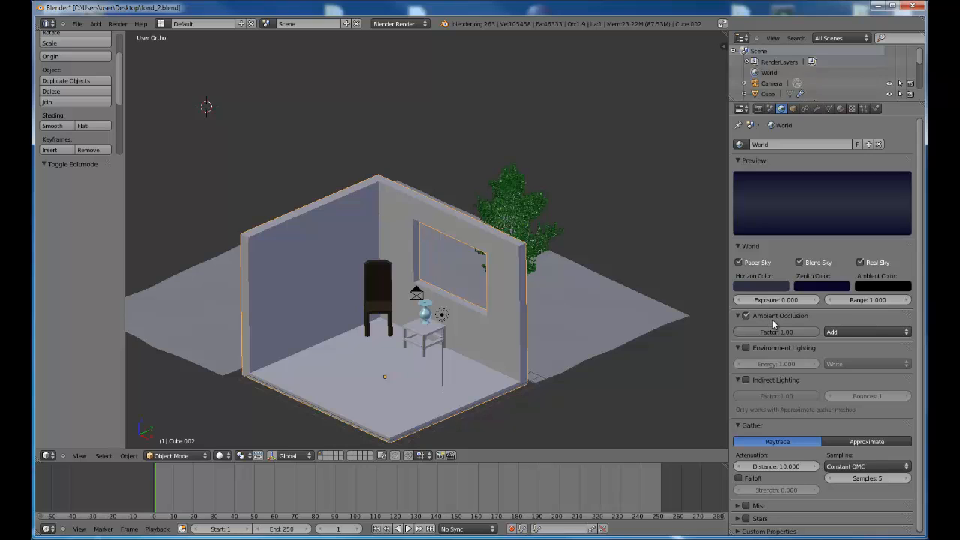
key("F12")
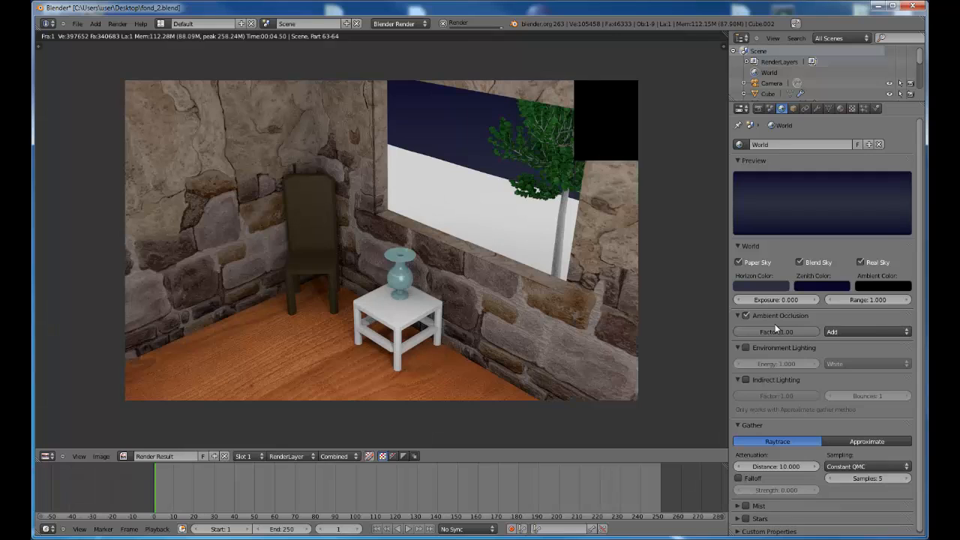
key("Escape")
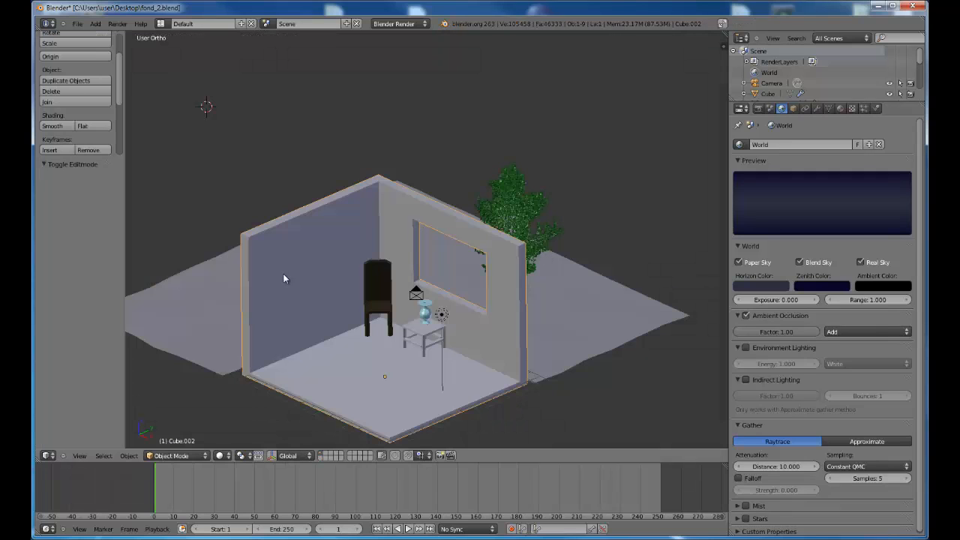
left_click(745, 315)
- Collapse the Ambient Occlusion, Environment Lighting, Indirect Lighting and Gather settings, and enable Stars with its settings expanded
left_click(739, 315)
left_click(736, 328)
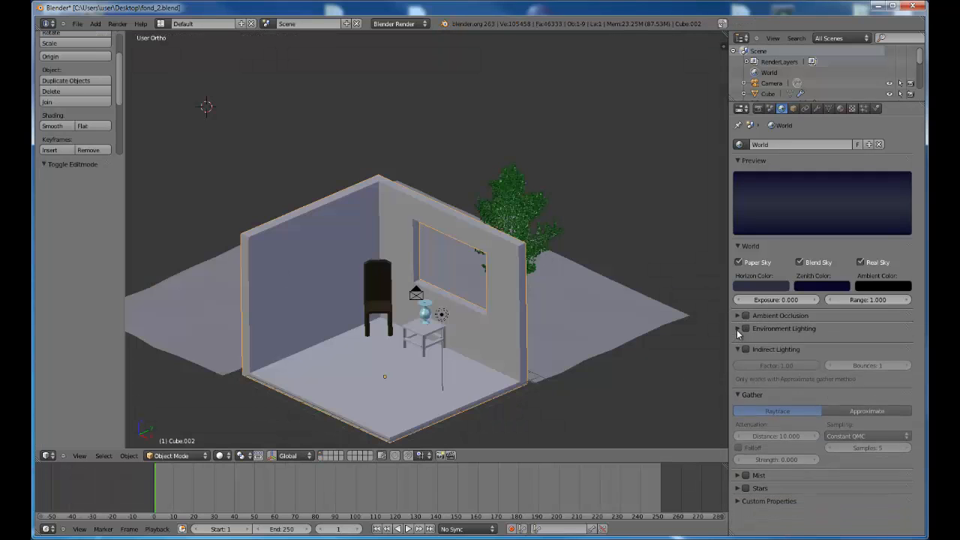
left_click(737, 341)
left_click(736, 354)
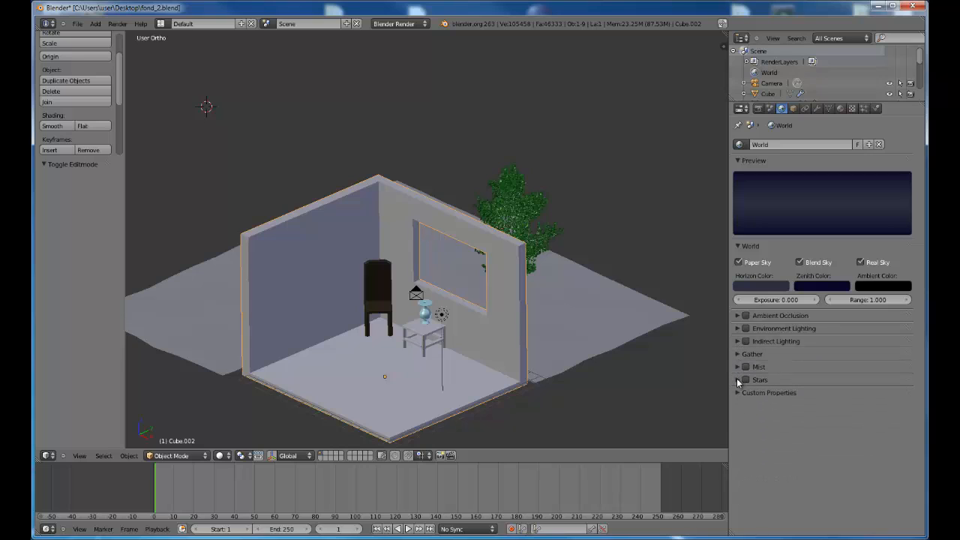
left_click(736, 380)
left_click(745, 379)
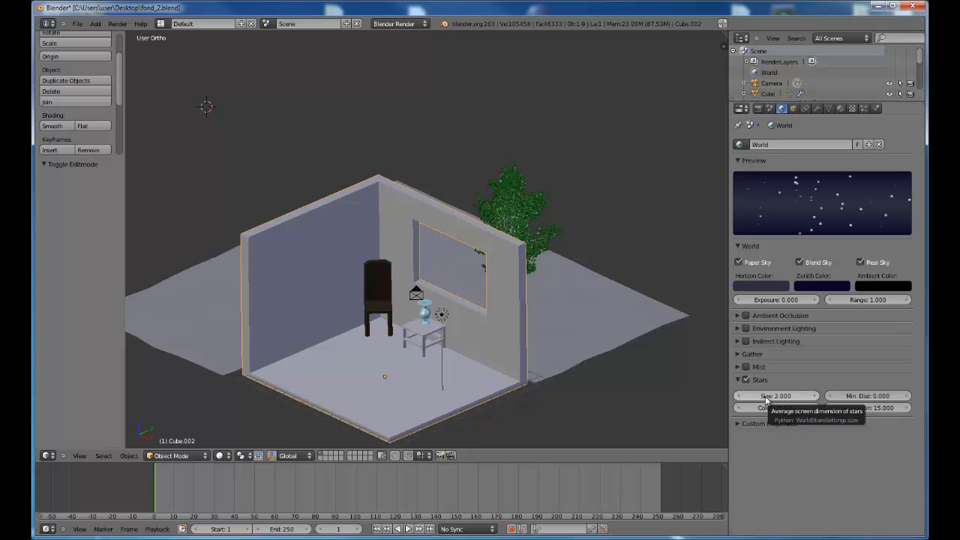
- Reduce the size of the stars to 0.800
left_click(741, 396)
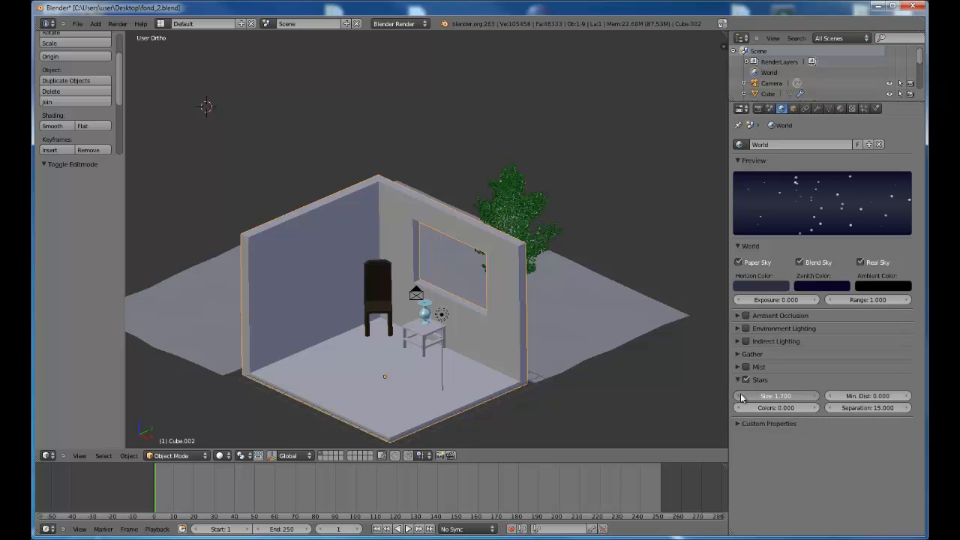
left_click(741, 396)
left_click(741, 396)
left_click(741, 396)
left_click(741, 396)
left_click(741, 396)
left_click(740, 396)
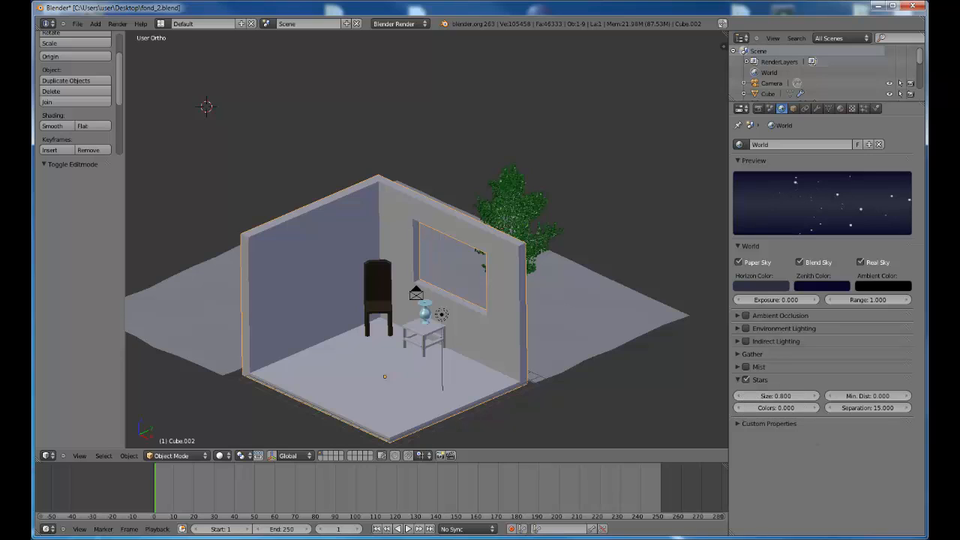
- Set the stars' minimum distance to 50 and test-render the scene
left_click(883, 399)
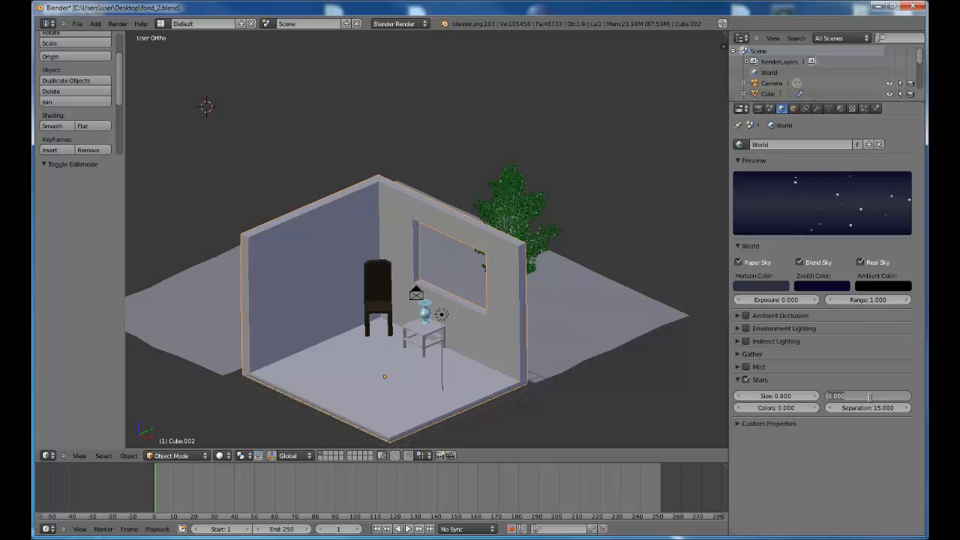
type("50")
key("Return")
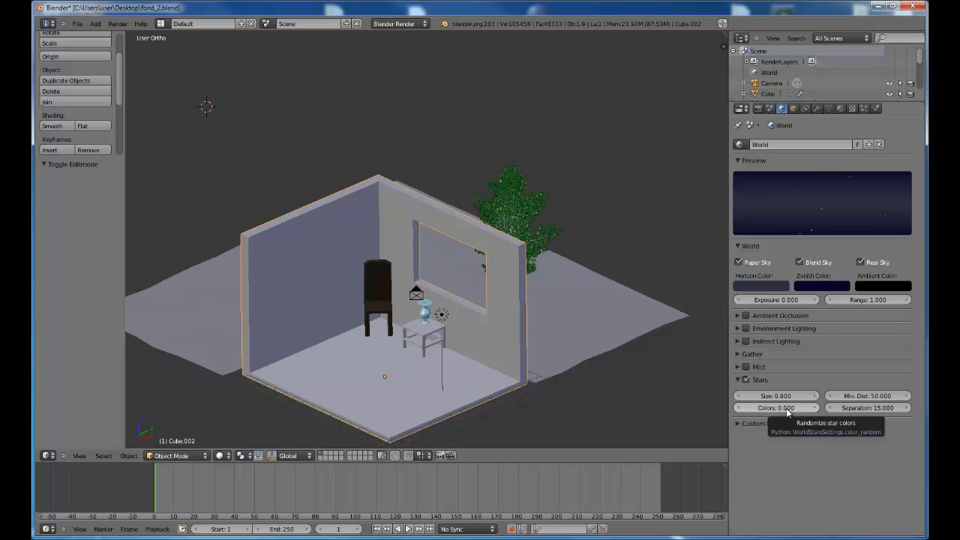
key("F12")
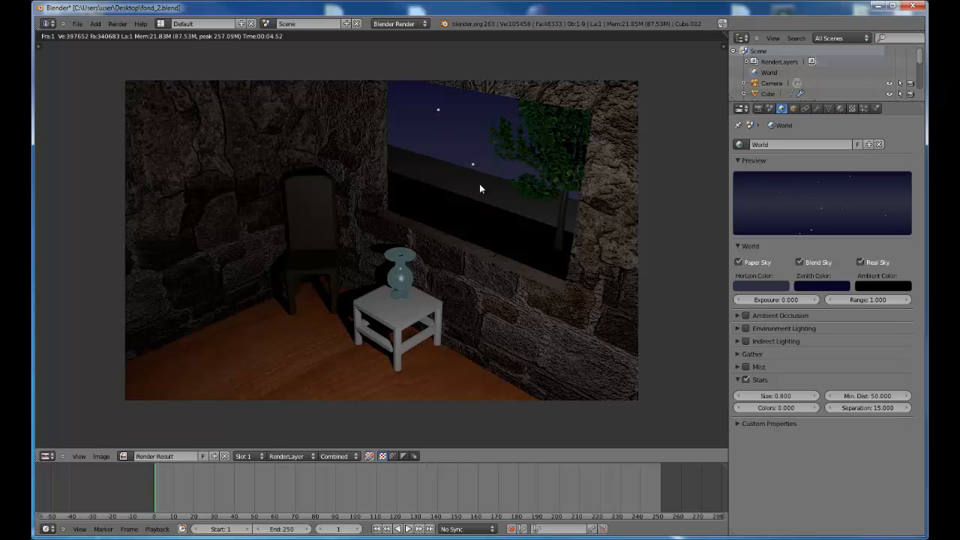
key("Escape")
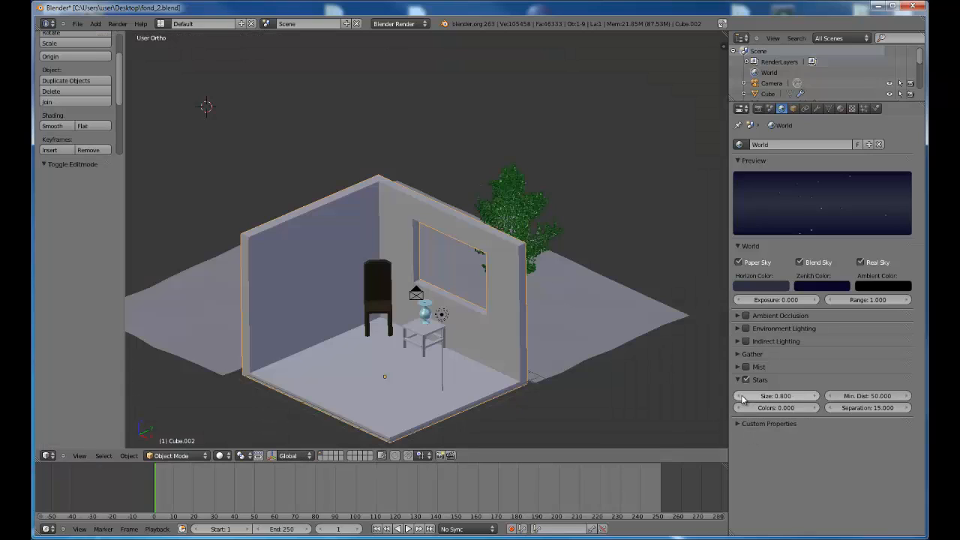
- Set the stars' size to 0.600 and their color randomization to 1, checking the result with a render
left_click(739, 396)
left_click(817, 396)
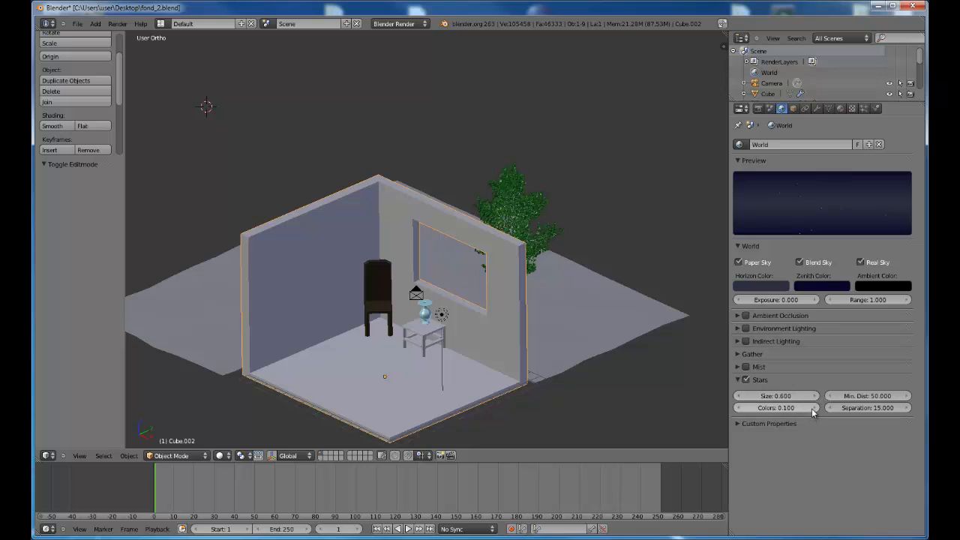
left_click(789, 408)
type("1")
key("Return")
key("F12")
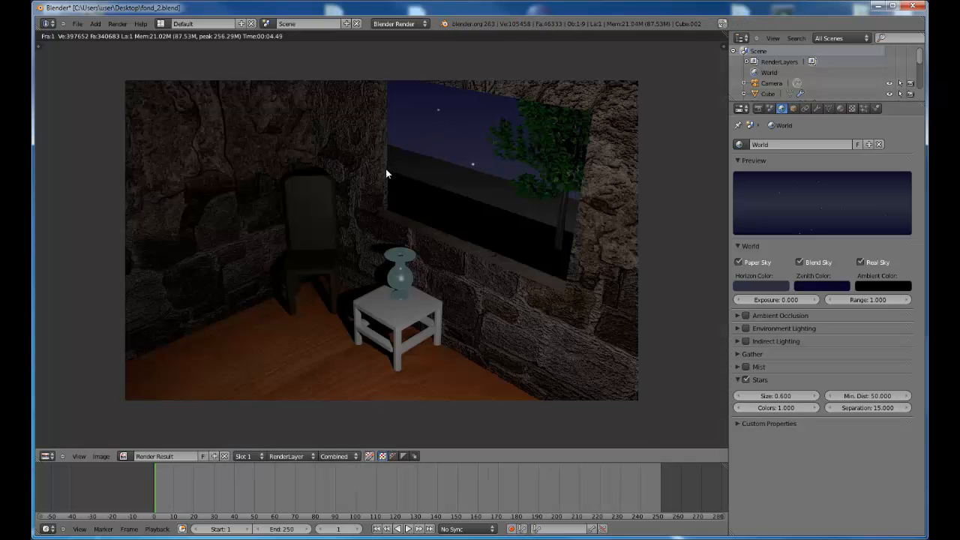
key("Escape")
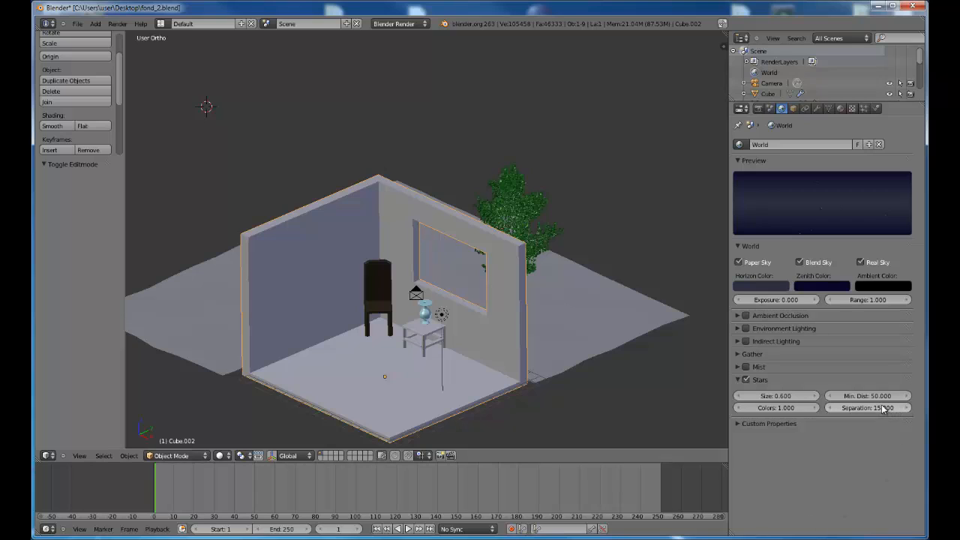
- Set the star separation to 10 and test-render the scene
left_click(832, 409)
type("10")
key("Return")
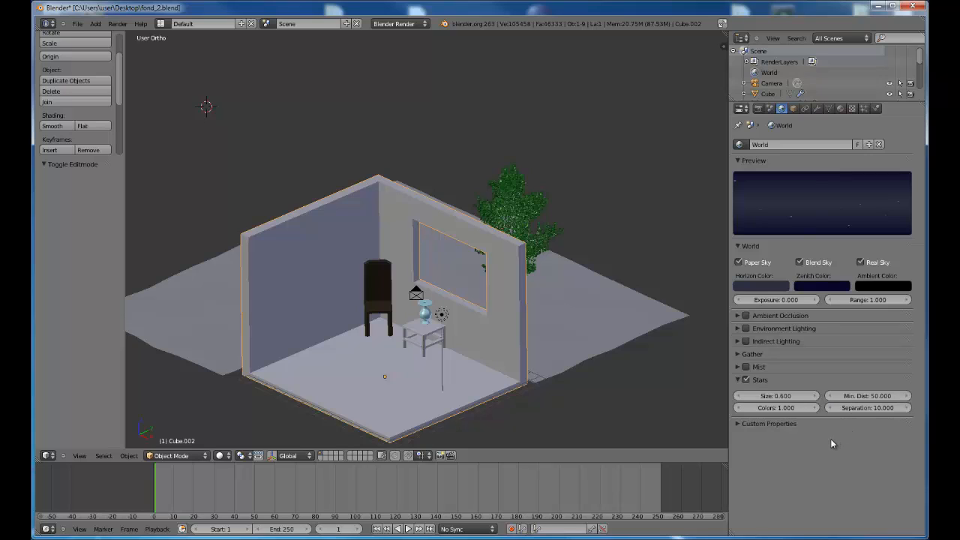
key("F12")
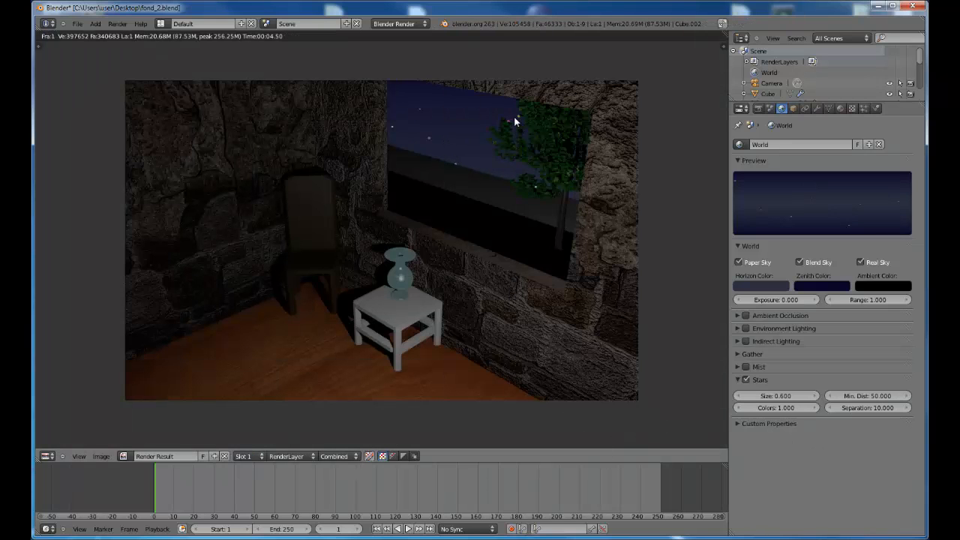
key("Escape")
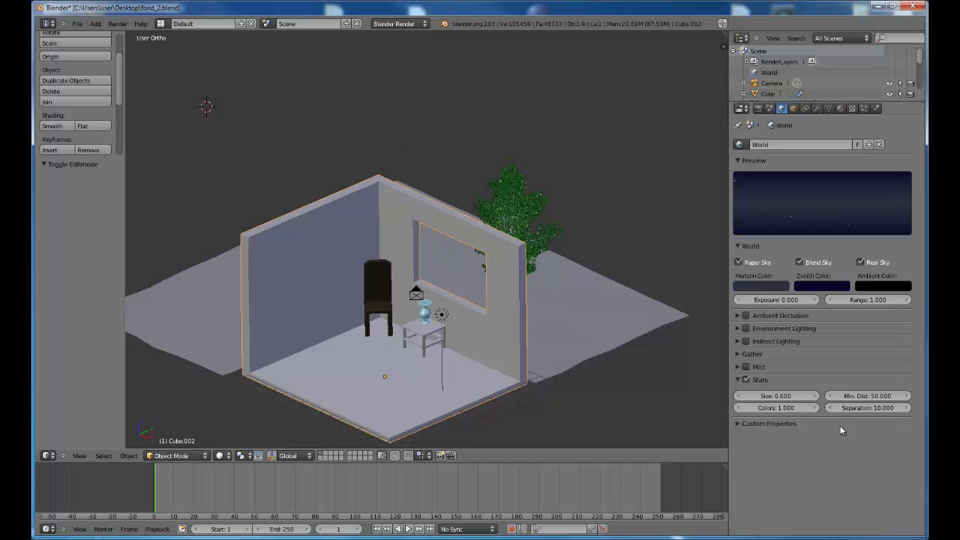
- Set the stars' color randomization to 0 and render the scene
left_click(770, 407)
type("0")
key("Return")
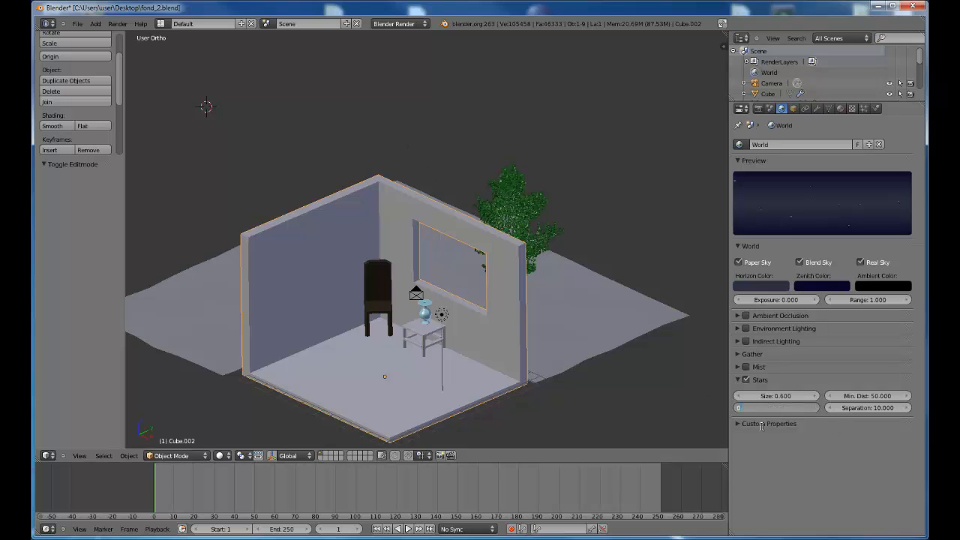
key("F12")
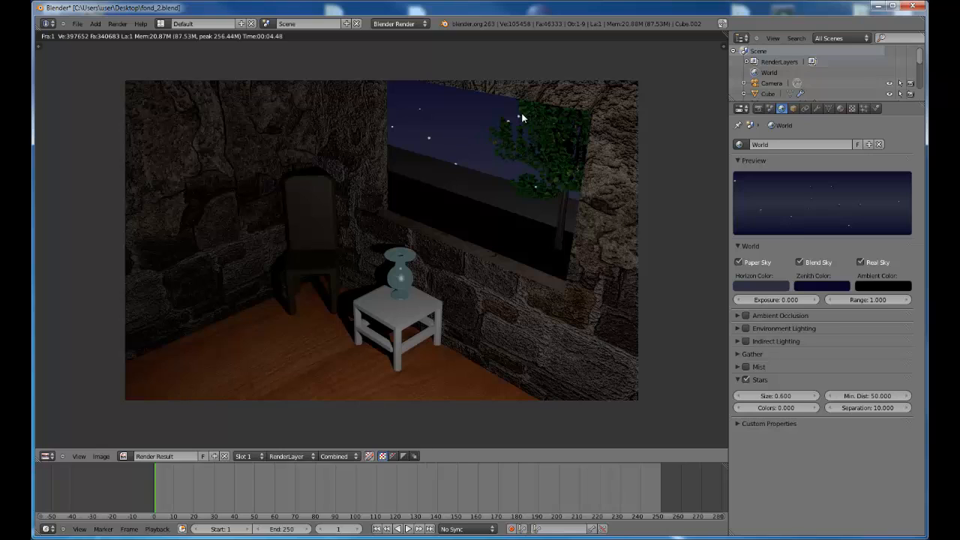
key("Escape")
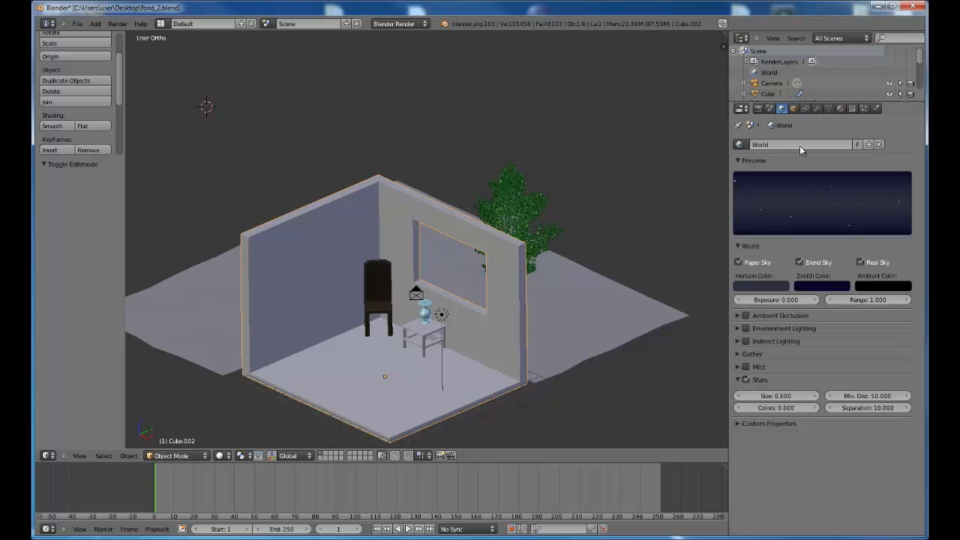
- Add a new world texture named Nuage and set its preview to show both the texture and the world
left_click(852, 108)
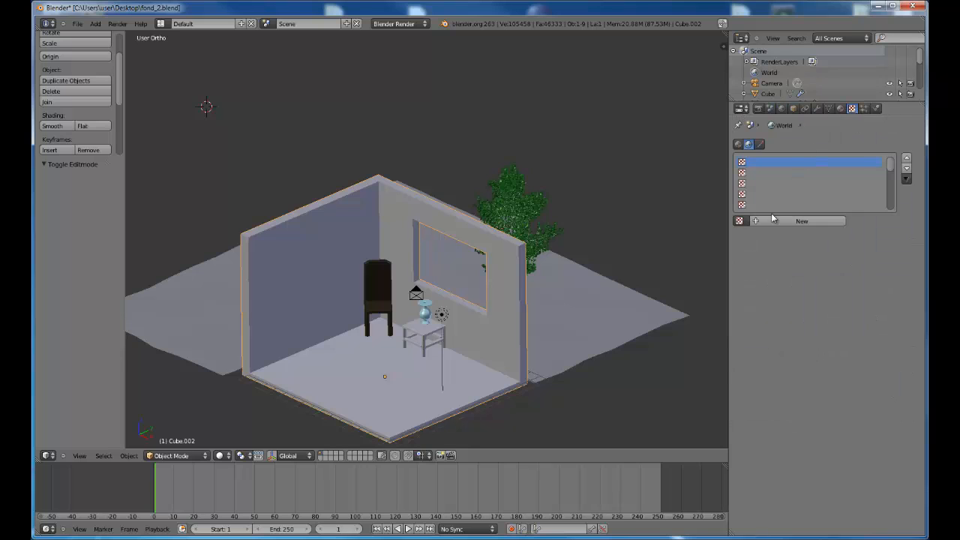
left_click(767, 222)
left_click(778, 221)
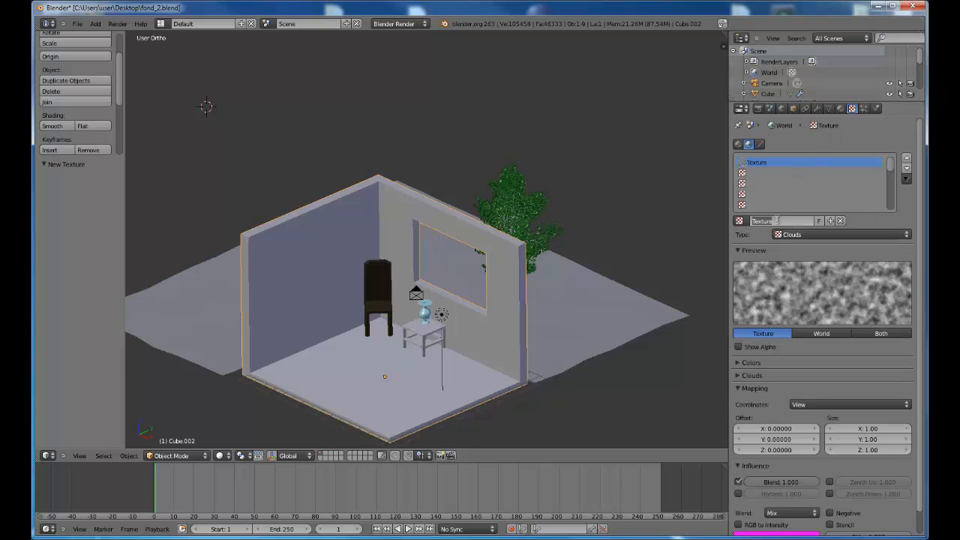
type("NUage")
key("BackSpace")
key("BackSpace")
key("BackSpace")
key("BackSpace")
type("uage")
key("Return")
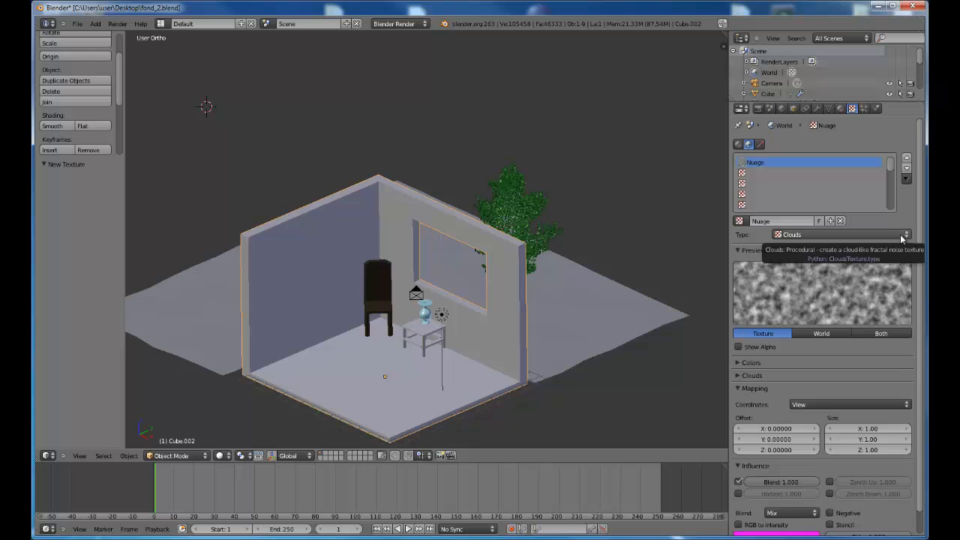
left_click(829, 334)
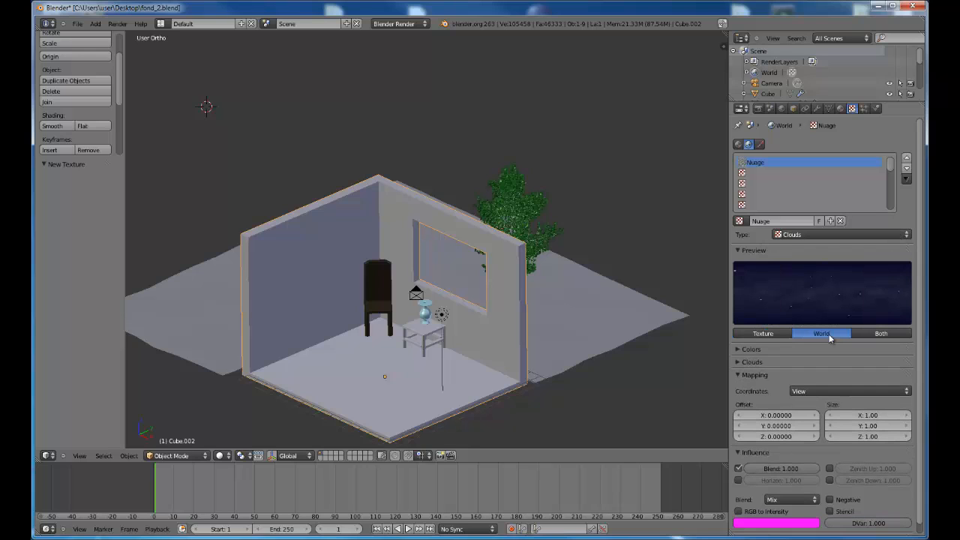
left_click(871, 333)
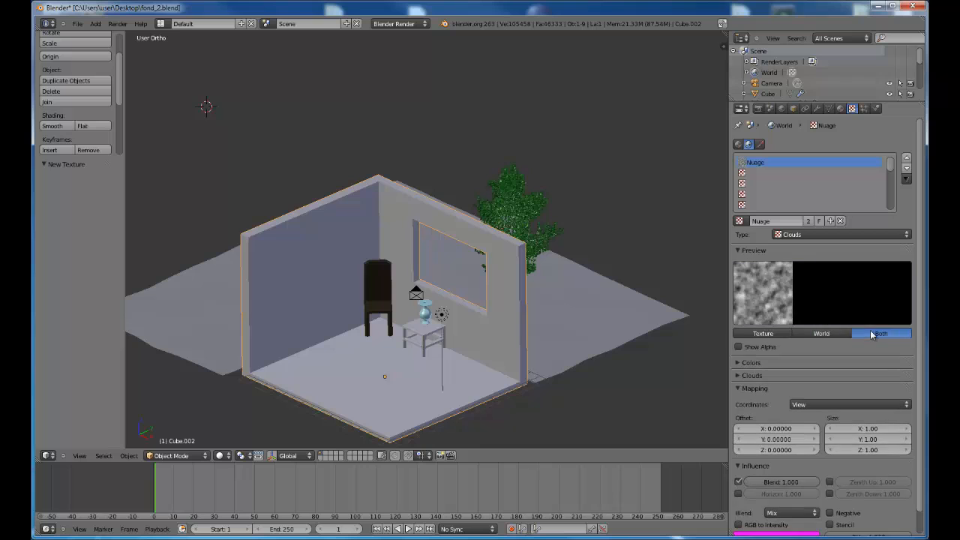
- Expand the Nuage texture's cloud settings, try hard noise, and return the noise to soft
scroll(716, 367, "down", 1)
scroll(804, 366, "down", 1)
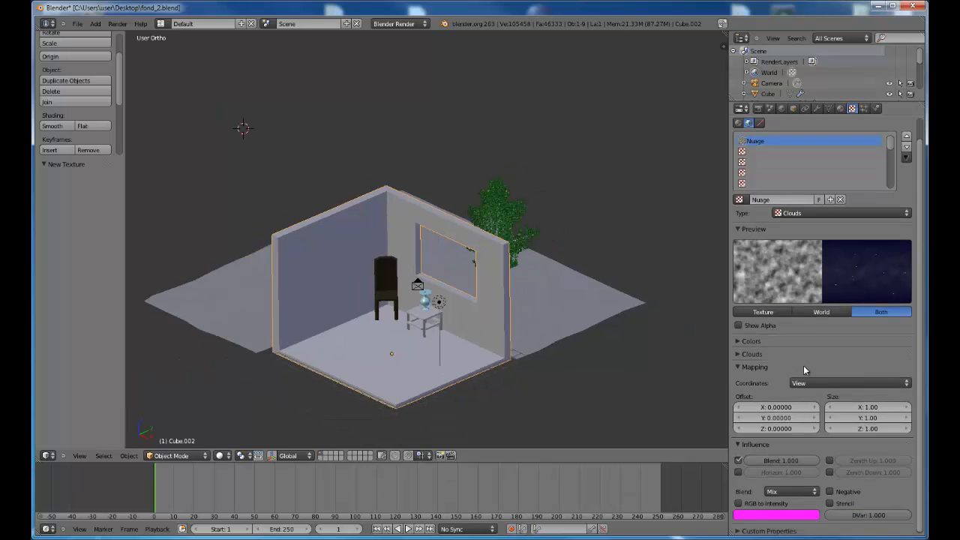
left_click(739, 352)
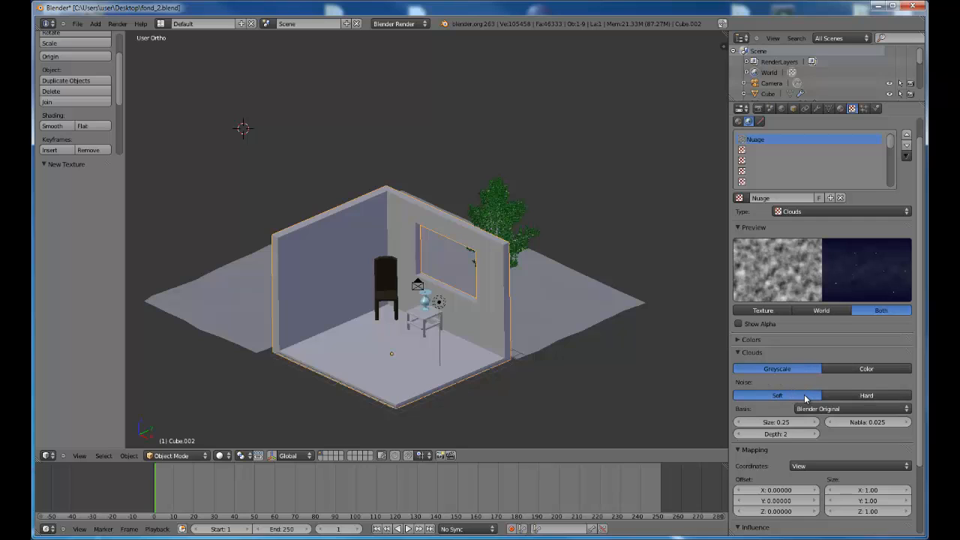
left_click(830, 396)
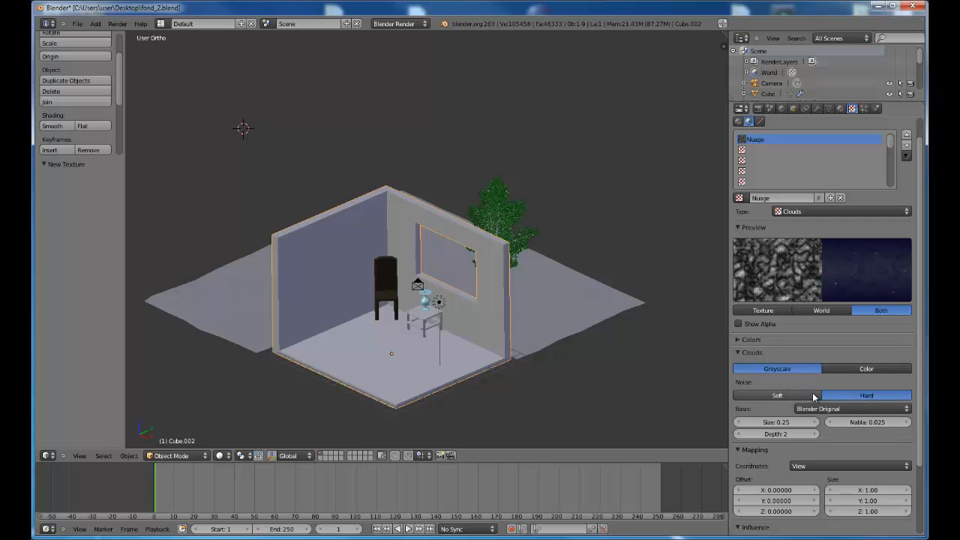
left_click(809, 395)
- Try Original Perlin as the cloud noise basis and settle on Voronoi F2
left_click(830, 409)
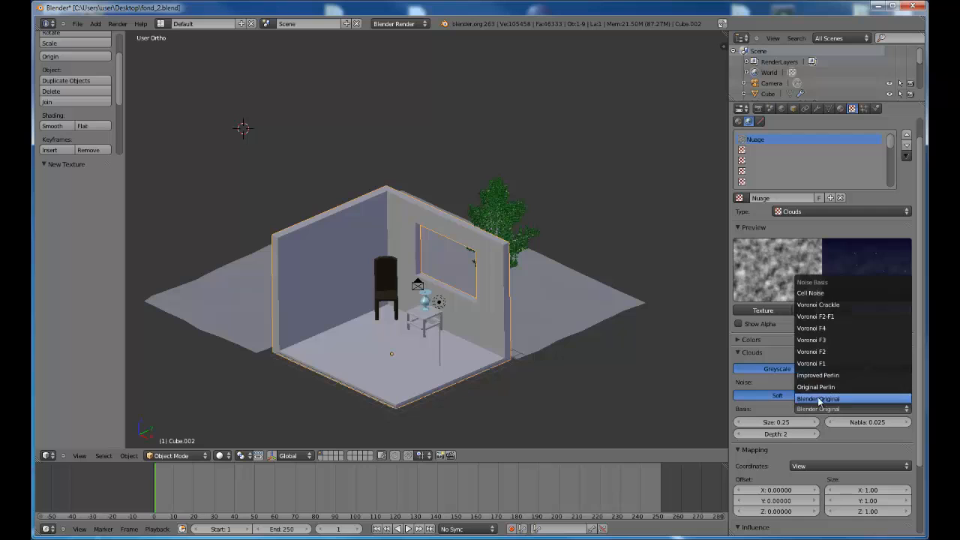
left_click(820, 388)
left_click(827, 408)
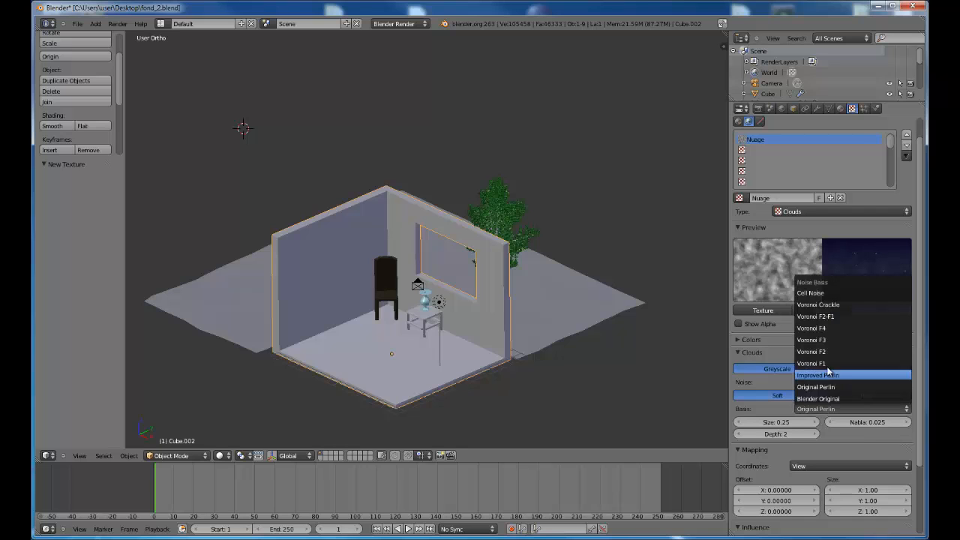
left_click(816, 351)
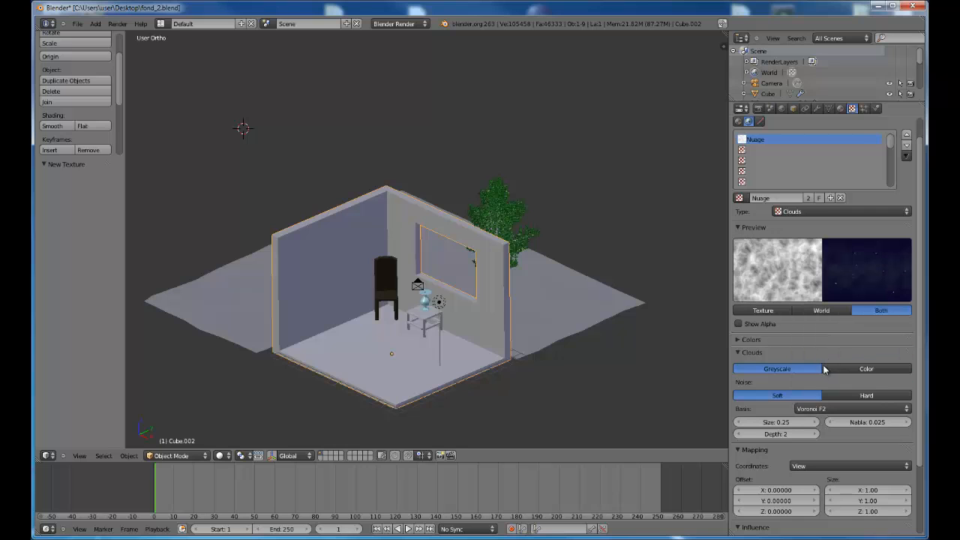
- Set the cloud noise size to 0.15 and test-render the scene
left_click(815, 423)
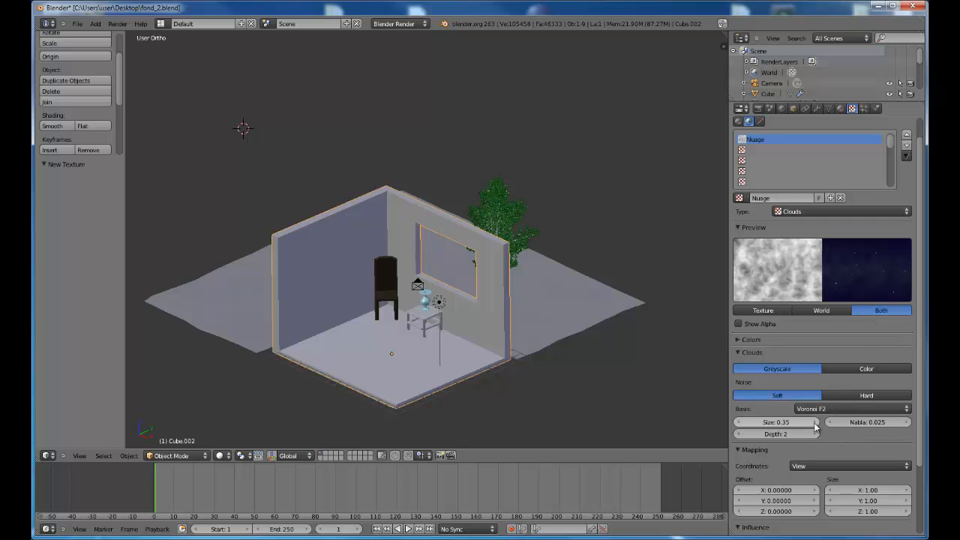
left_click(739, 425)
left_click(740, 425)
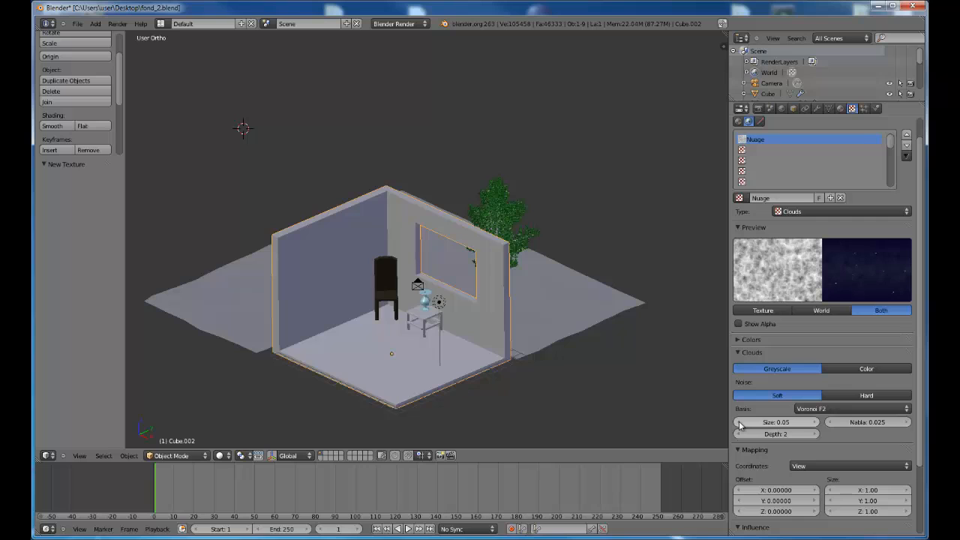
left_click(739, 425)
left_click(815, 423)
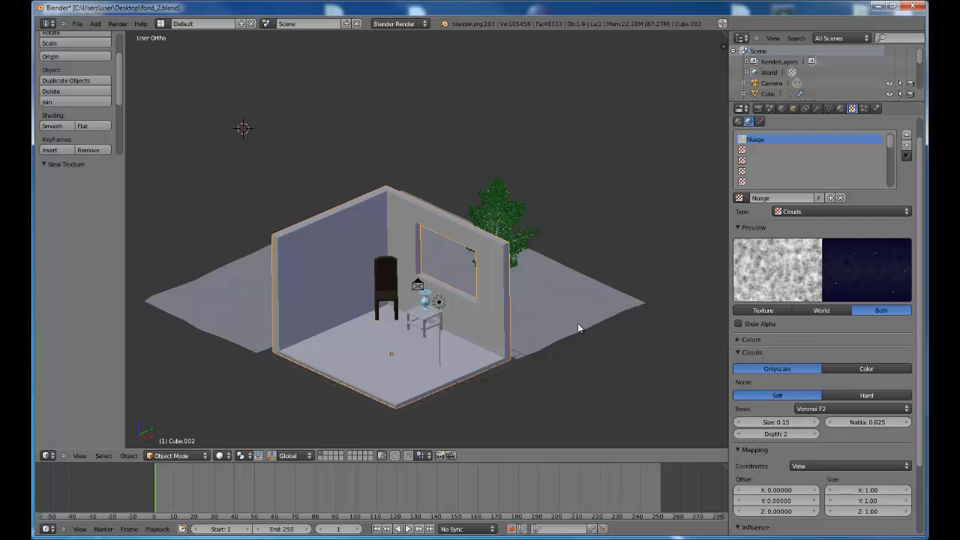
key("F12")
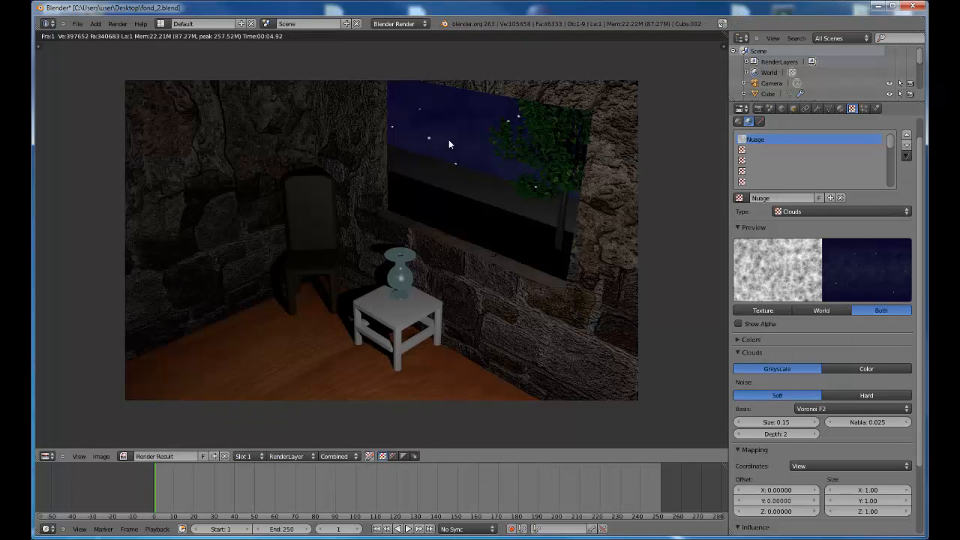
scroll(903, 498, "down", 5)
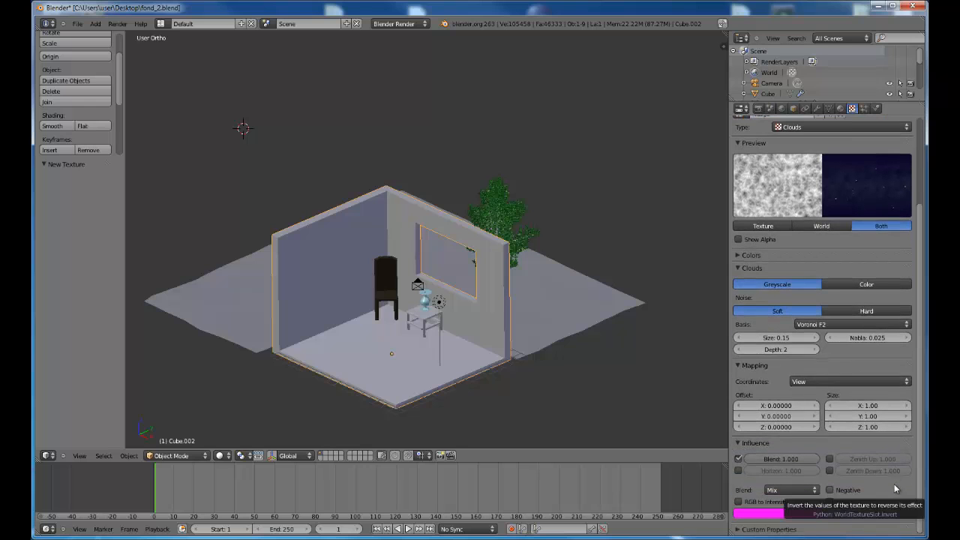
scroll(892, 479, "up", 3)
scroll(892, 476, "up", 3)
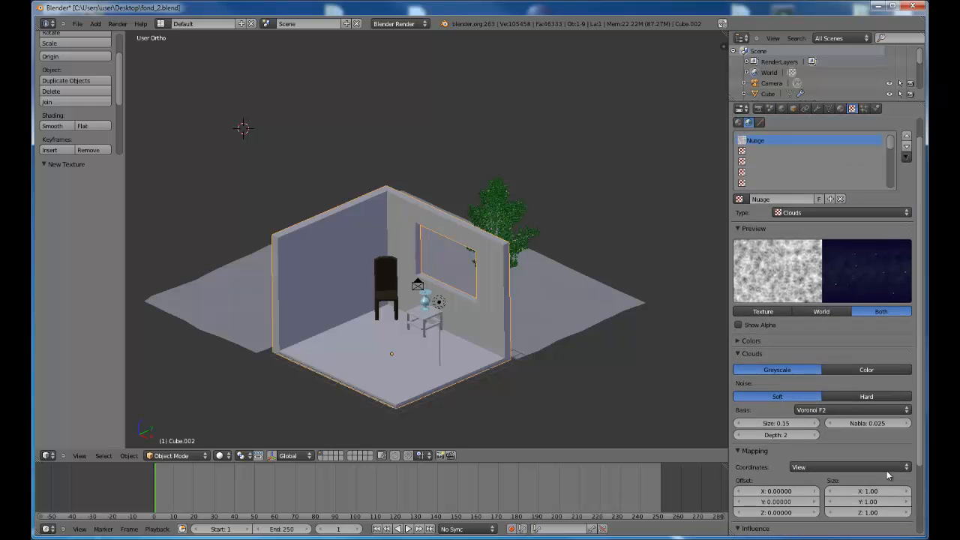